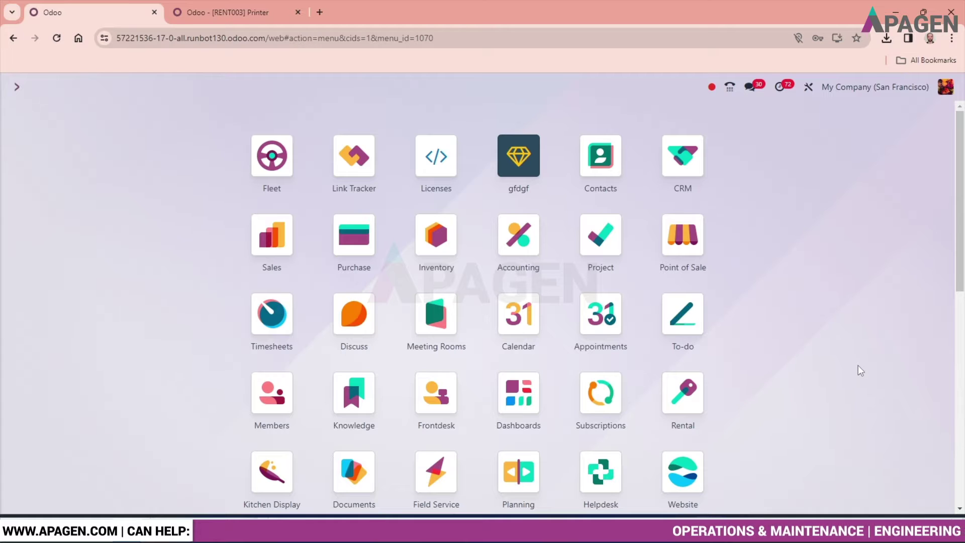
Step: Open the Rental app, look at order S00104, then return to the Rental Orders board
text(re)
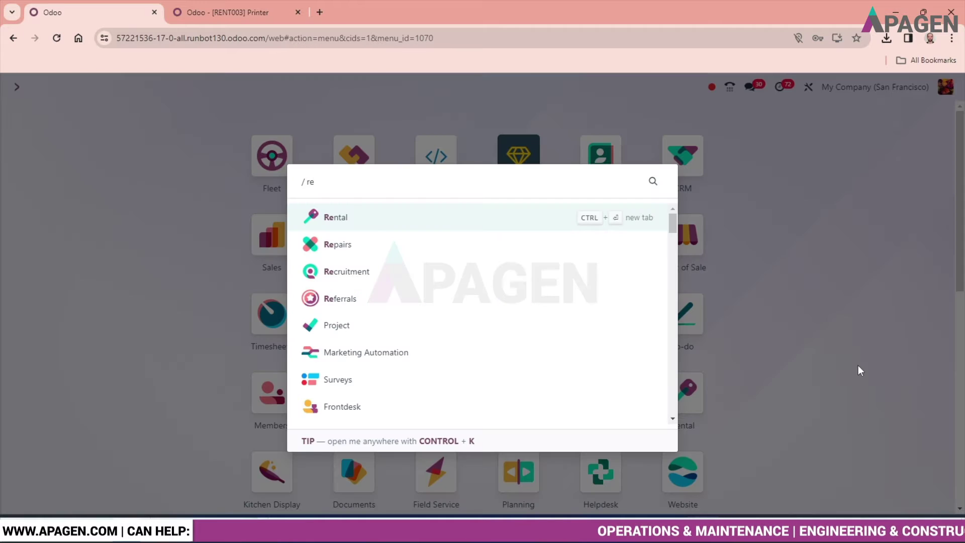
click(393, 217)
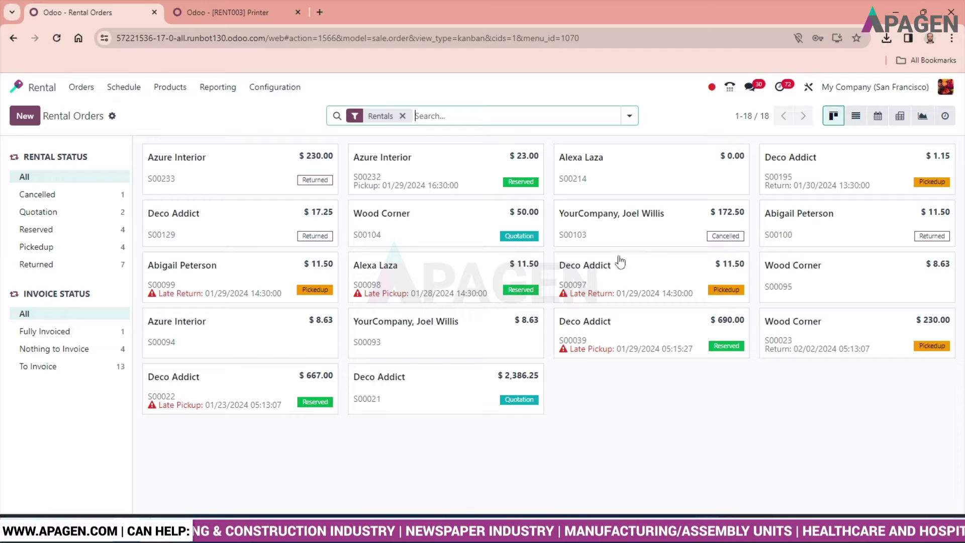
click(432, 226)
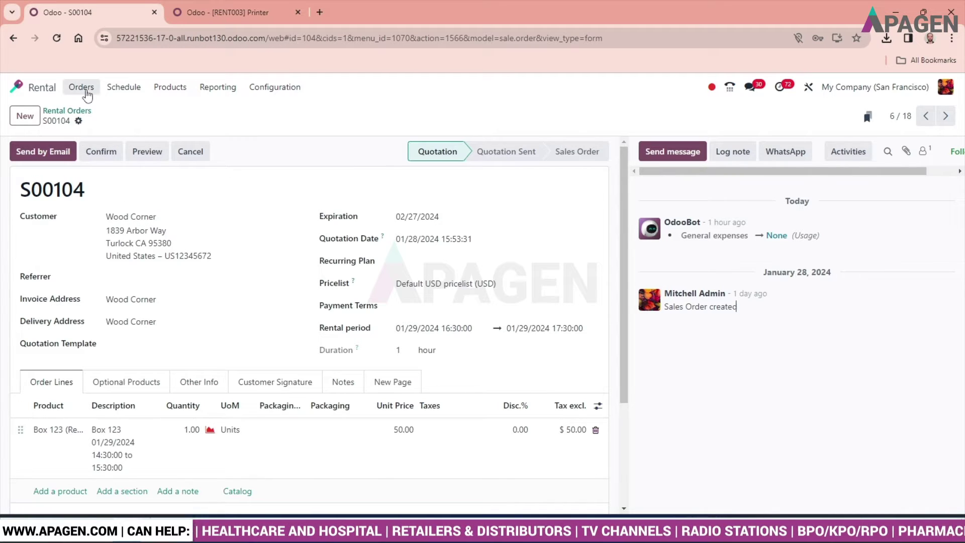
click(44, 94)
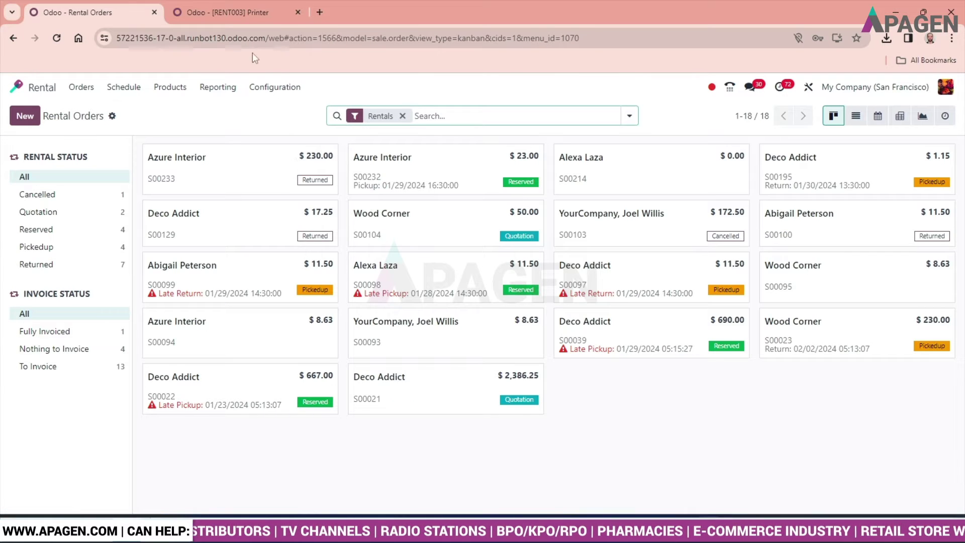
Step: Open the Projector from the rentable Products list and view its rental prices
click(172, 94)
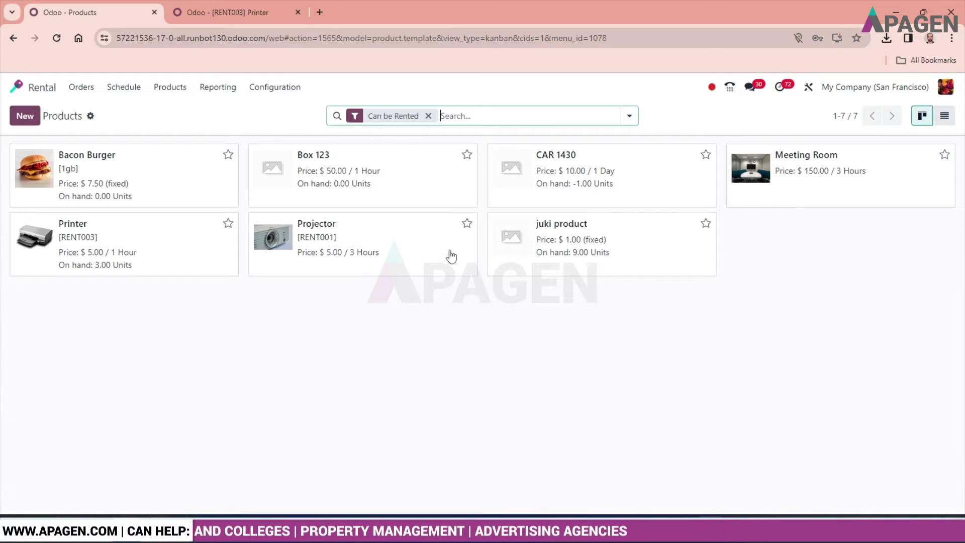
click(407, 243)
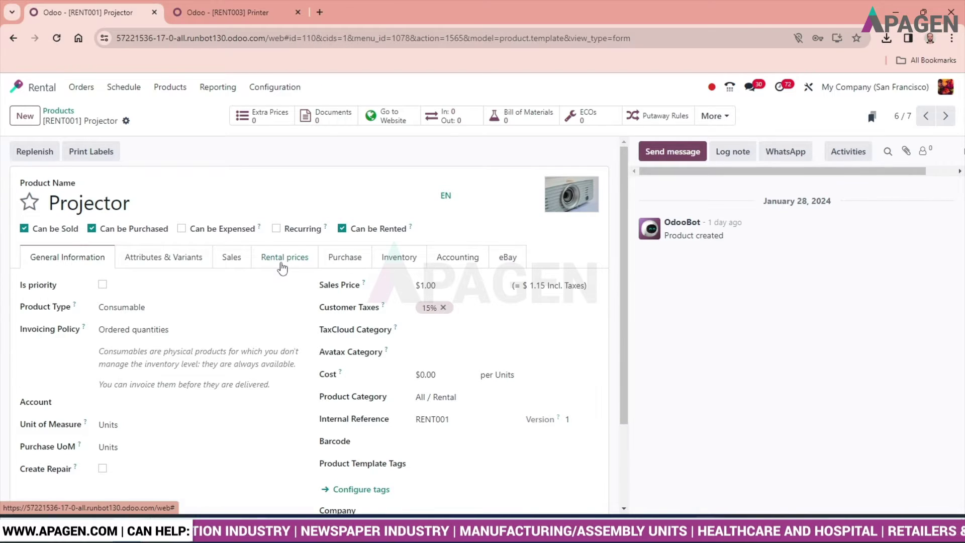
click(283, 267)
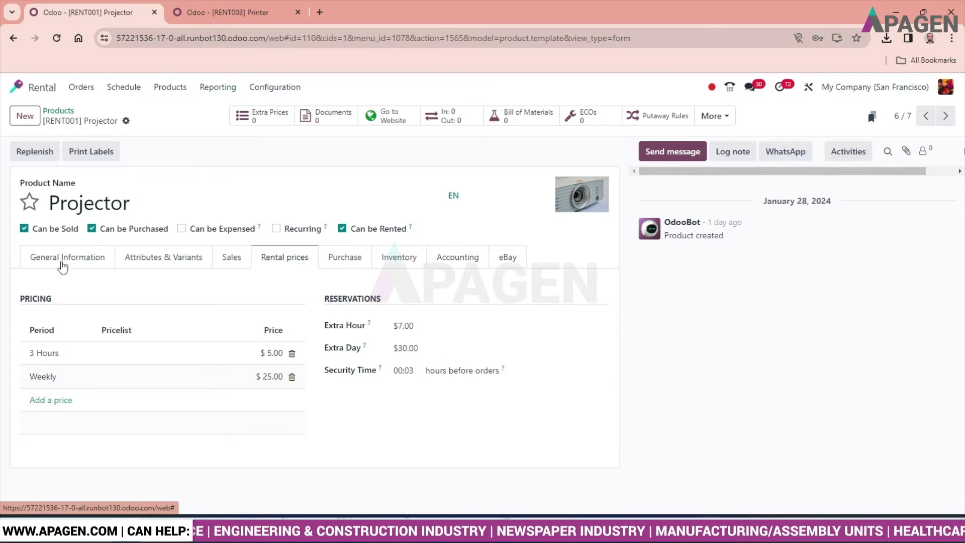
Step: Return to the rental orders overview through Orders > Orders
click(86, 89)
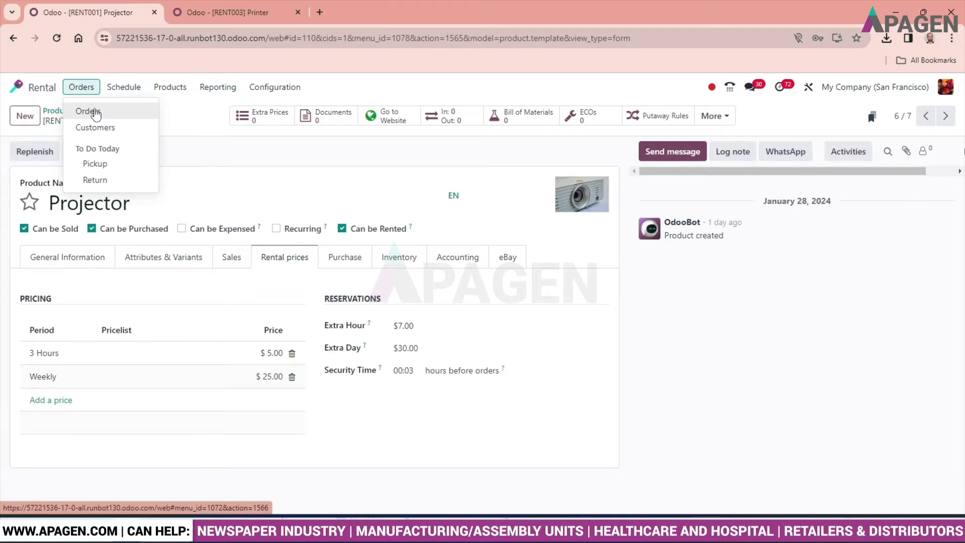
click(91, 111)
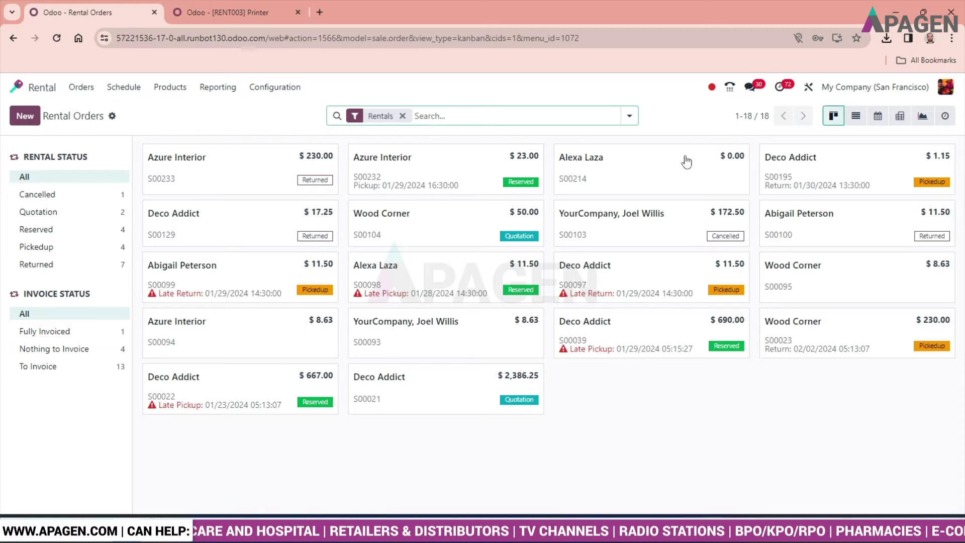
Step: Toggle the search options, switch to List and back to Kanban, then start a new quotation
click(629, 116)
click(630, 116)
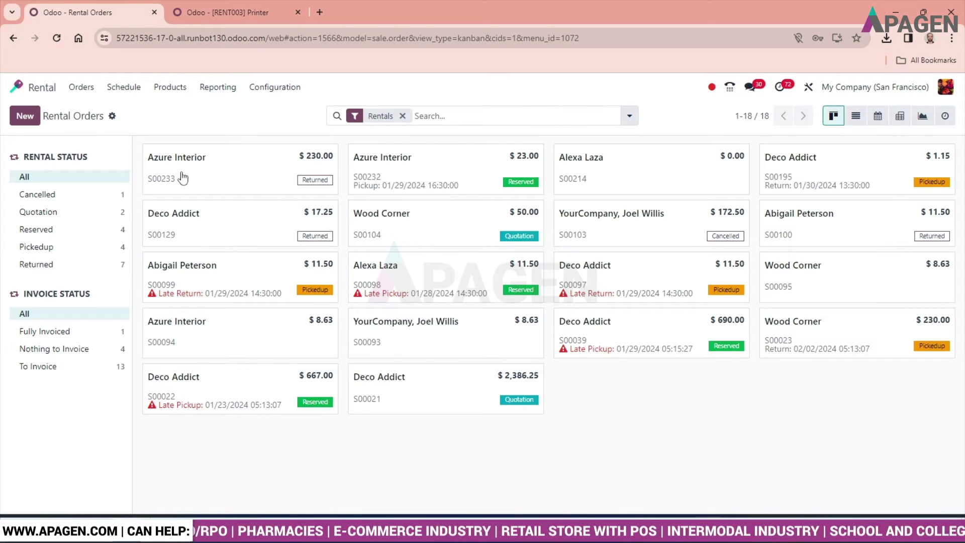
click(855, 119)
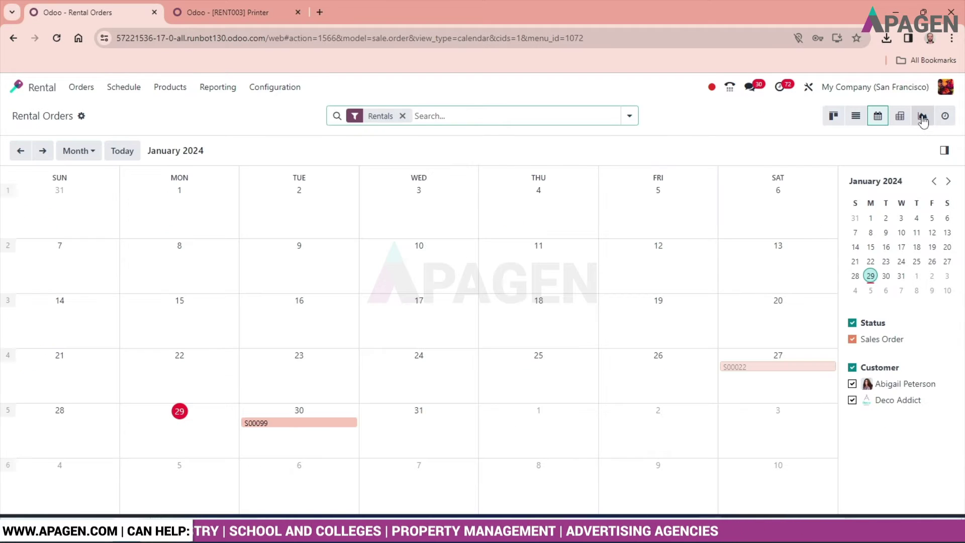
click(834, 120)
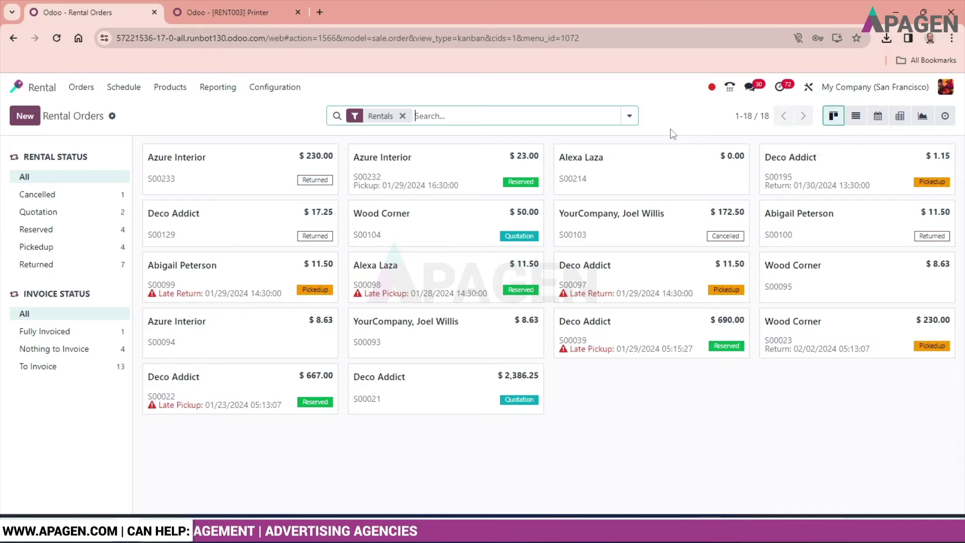
click(24, 119)
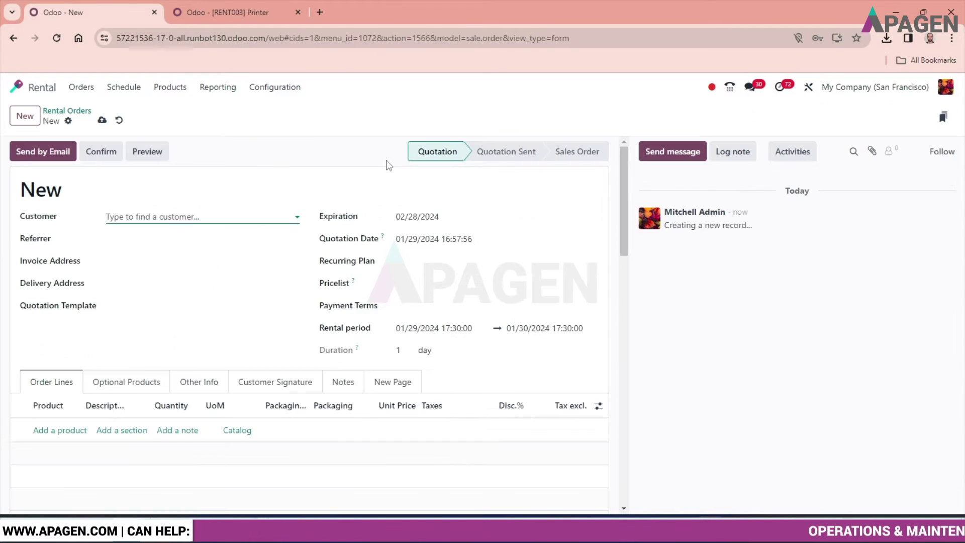
Step: Set Azure Interior as the quotation's customer
click(246, 215)
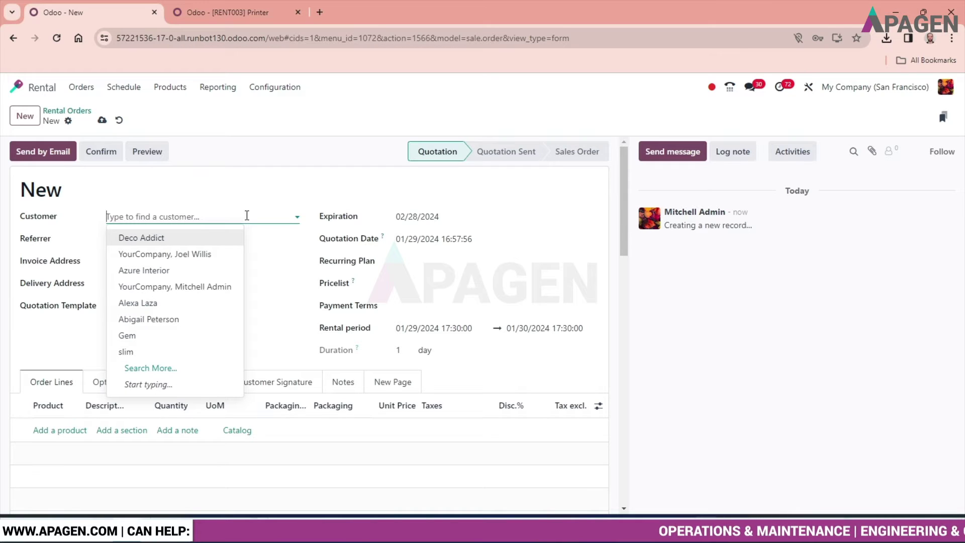
click(175, 272)
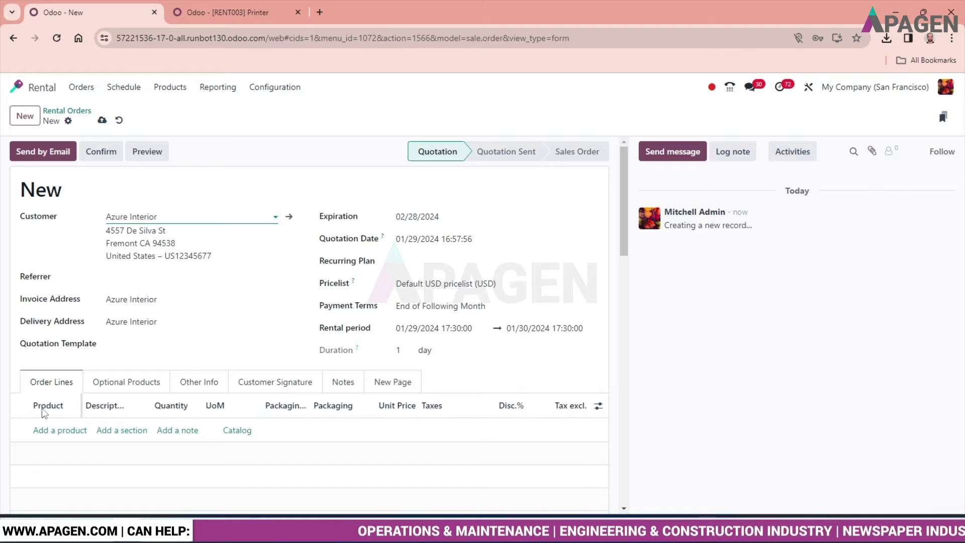
click(52, 431)
scroll(141, 365, down, 4)
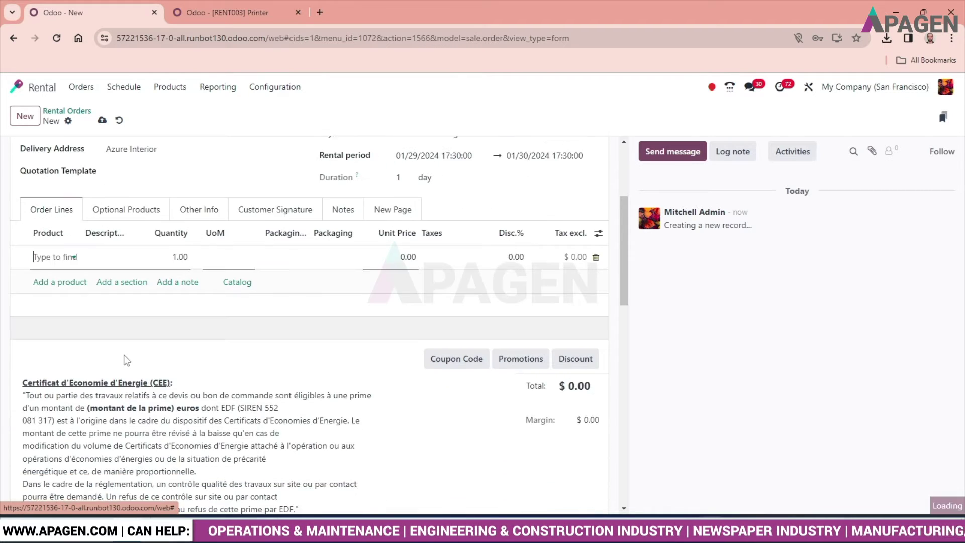
Step: Add an order line for [RENT003] Printer (Rental) by pasting 'Printer' into the product search
click(69, 249)
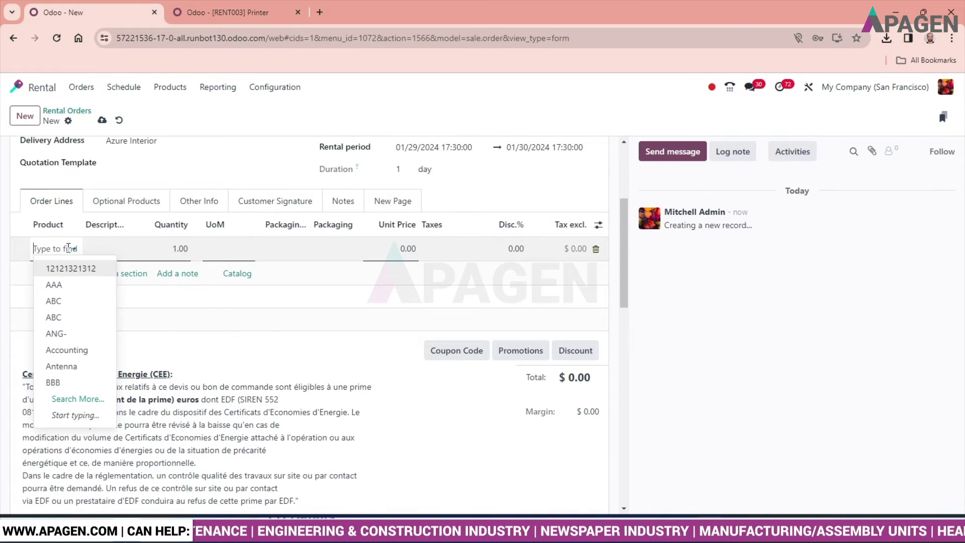
click(227, 10)
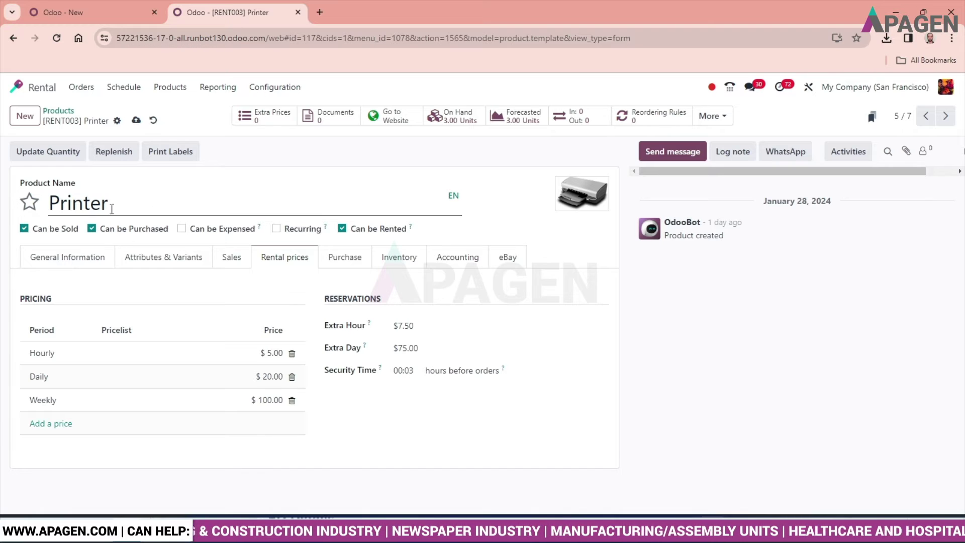
double_click(118, 204)
key(ctrl+c)
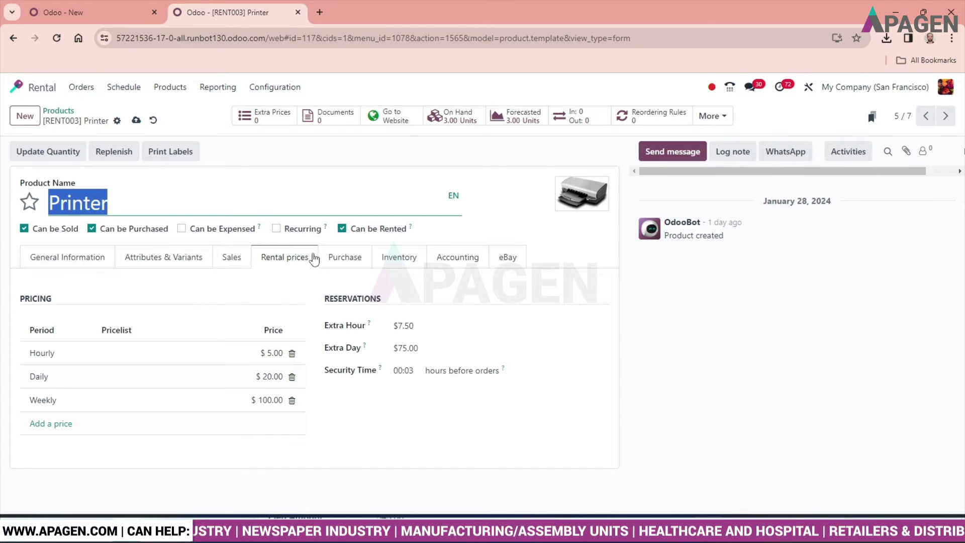
click(91, 12)
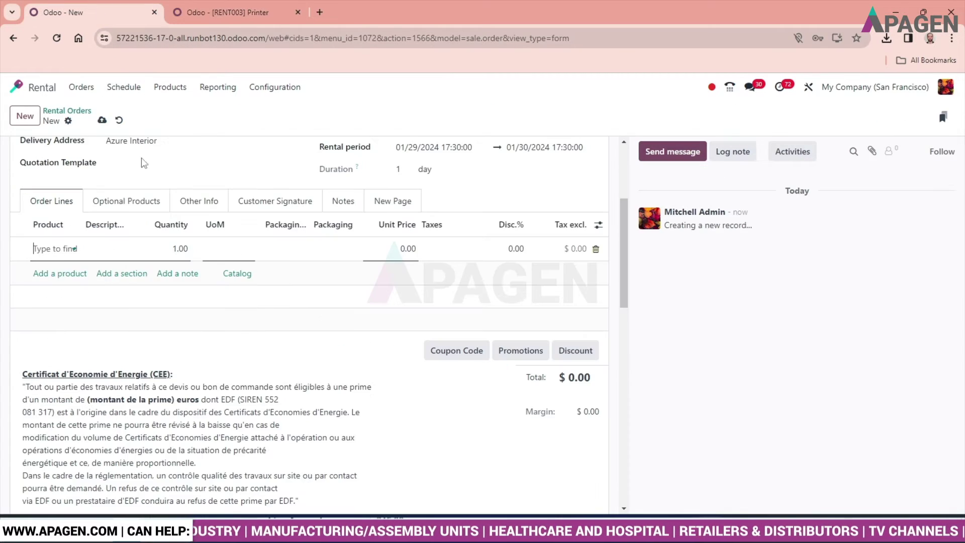
key(ctrl+v)
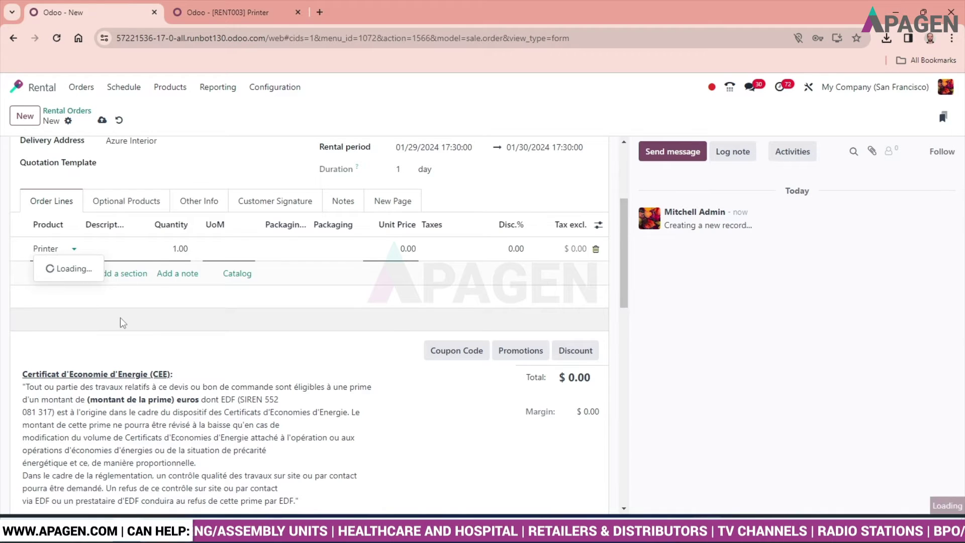
click(88, 270)
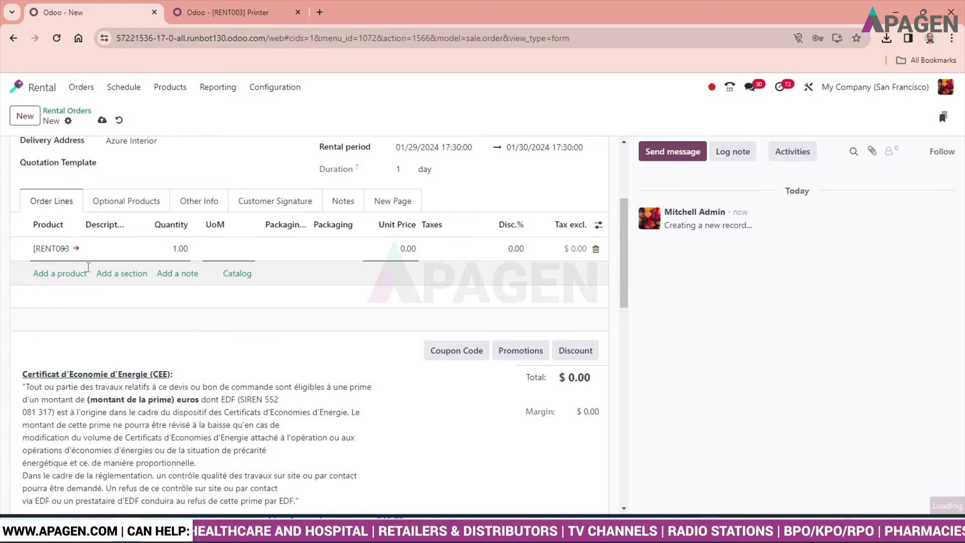
scroll(303, 283, up, 4)
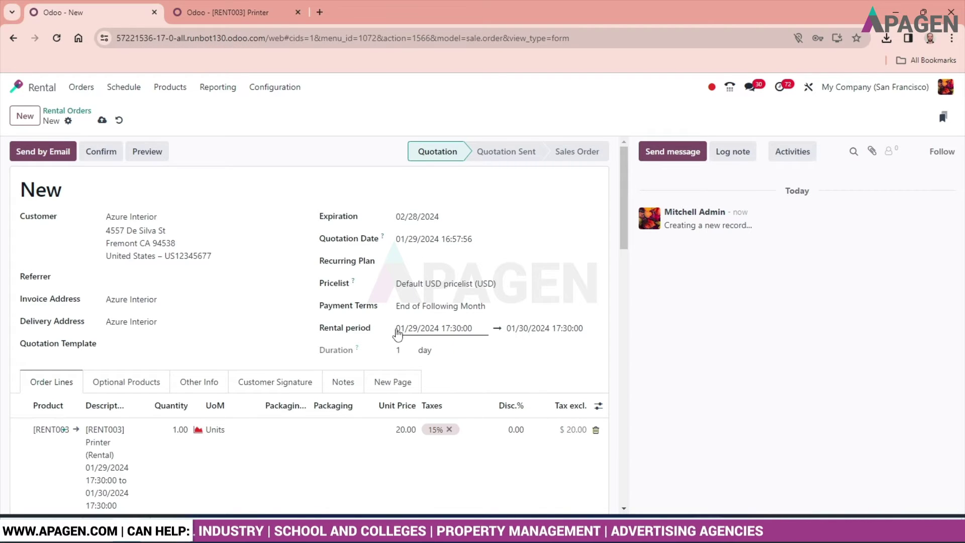
Step: Pick February 1 and February 29 in the rental period calendar and apply
click(397, 332)
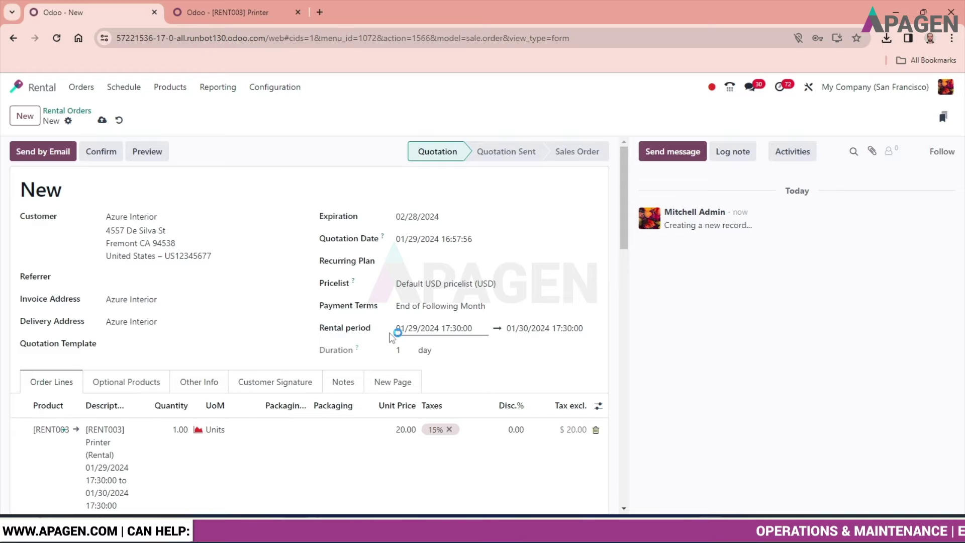
click(431, 330)
scroll(431, 325, down, 2)
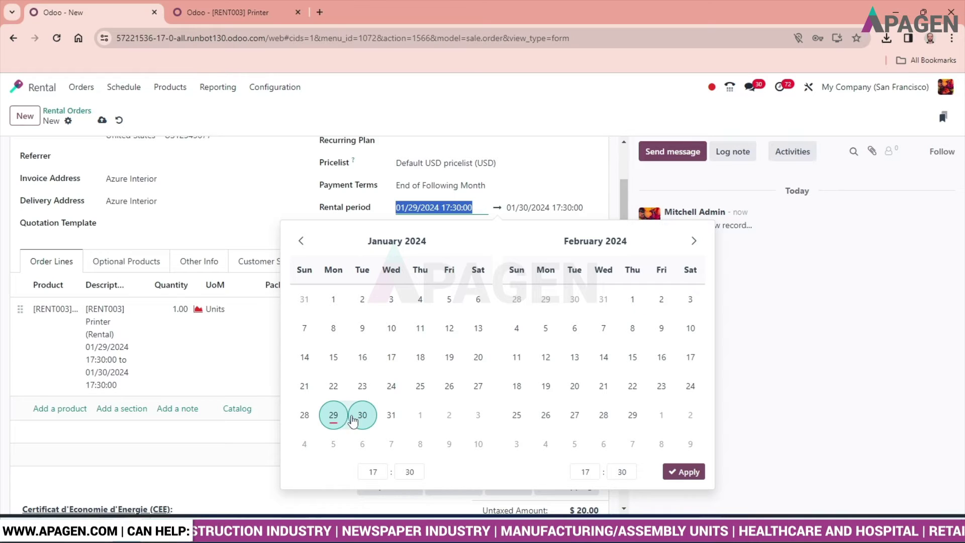
click(633, 299)
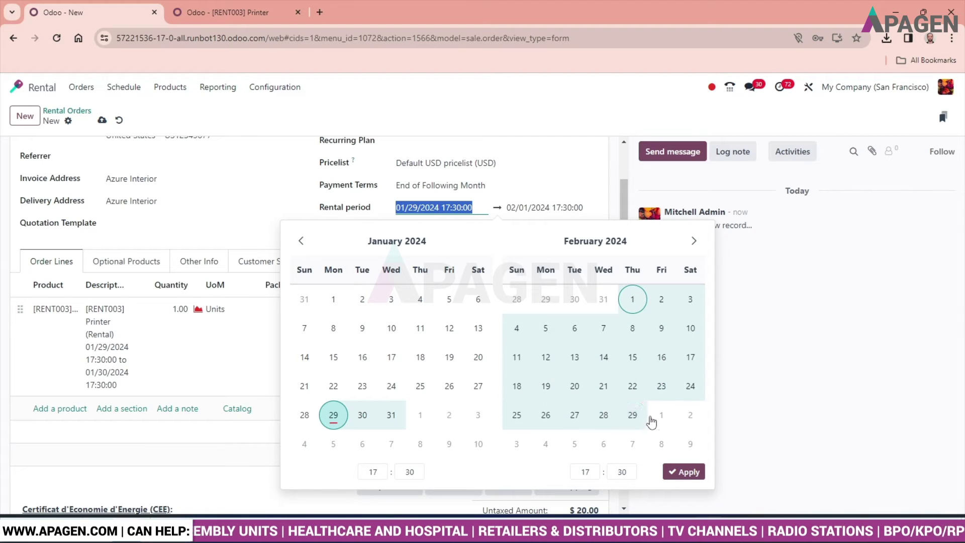
click(634, 417)
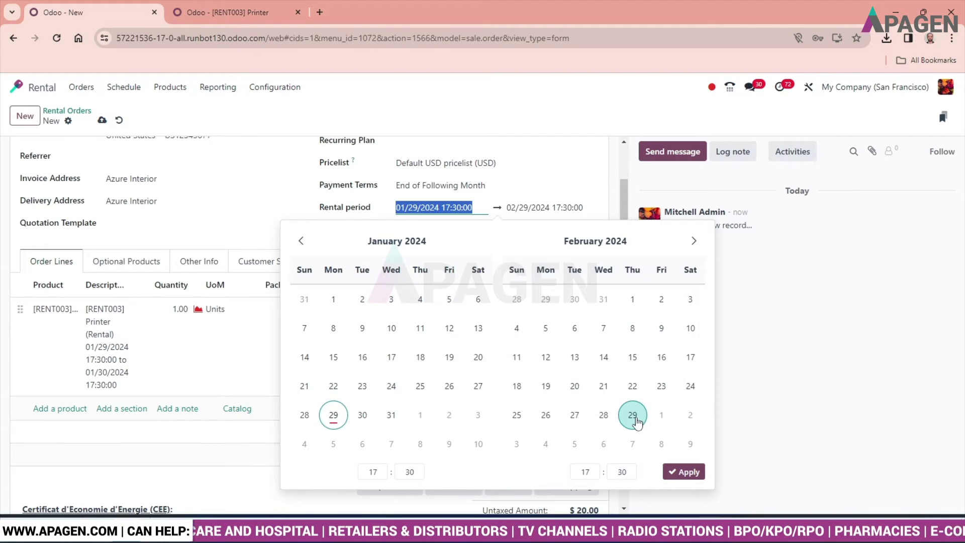
click(689, 473)
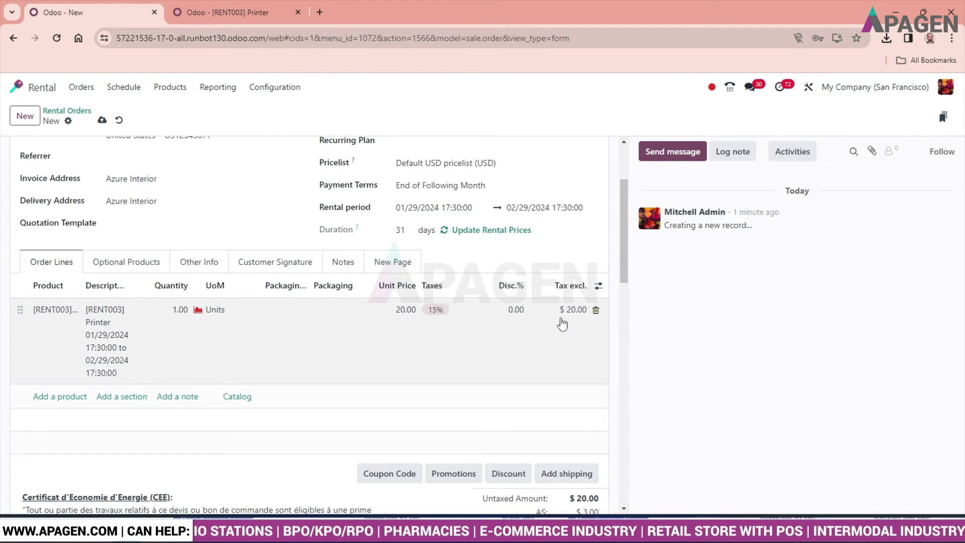
Step: Make the rental start February 1 at 09:30 and end February 29
click(428, 208)
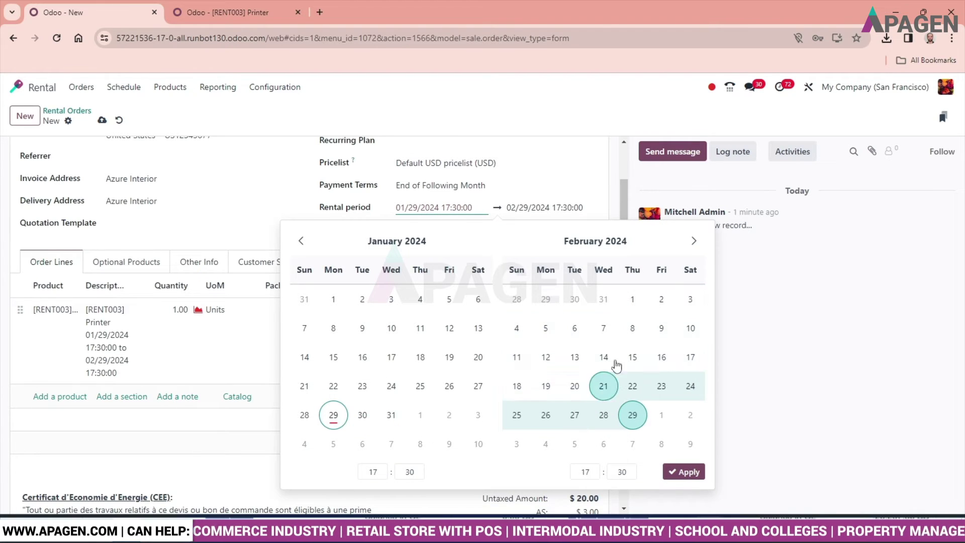
click(632, 300)
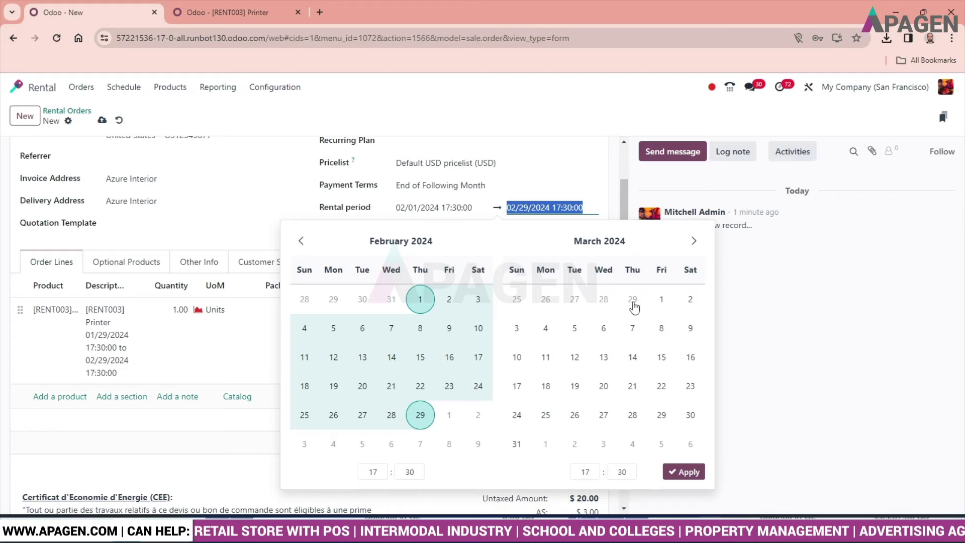
click(690, 475)
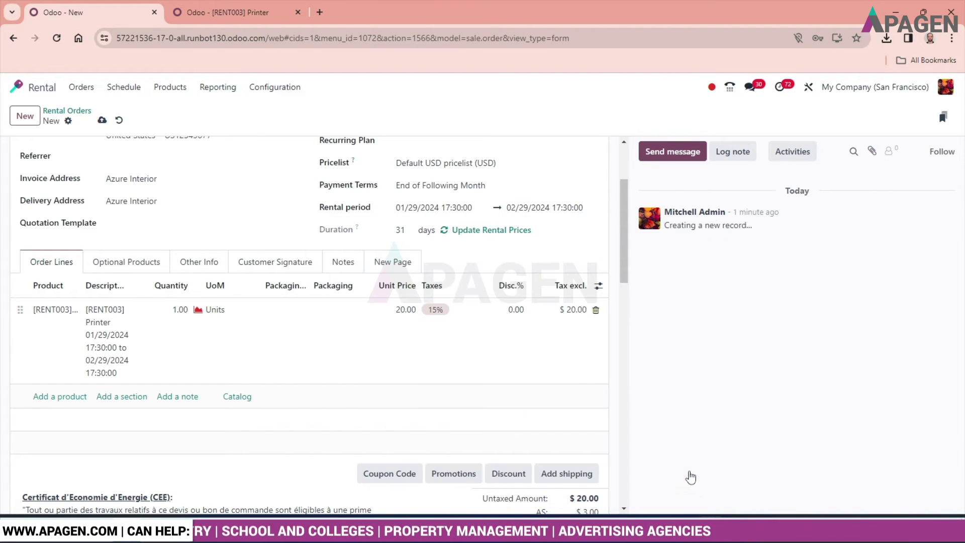
click(463, 212)
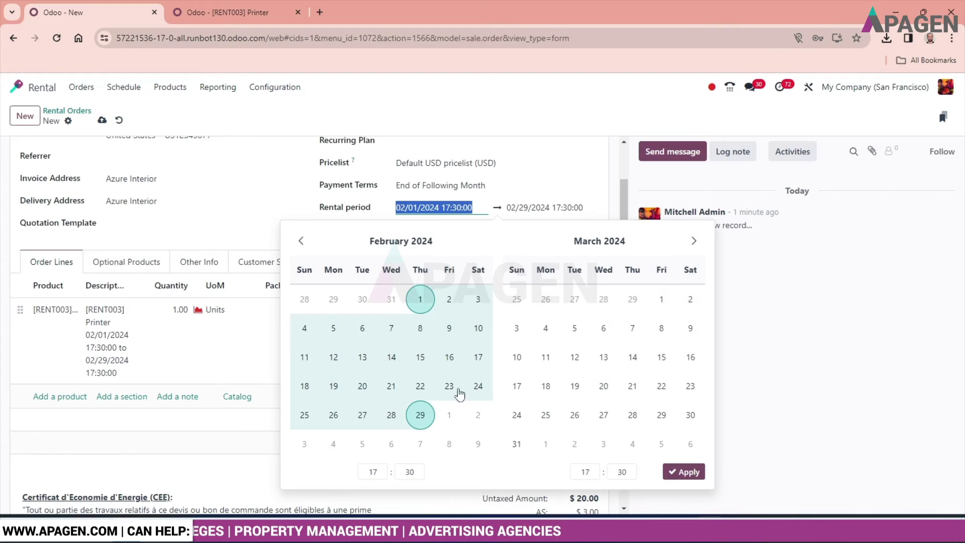
click(374, 473)
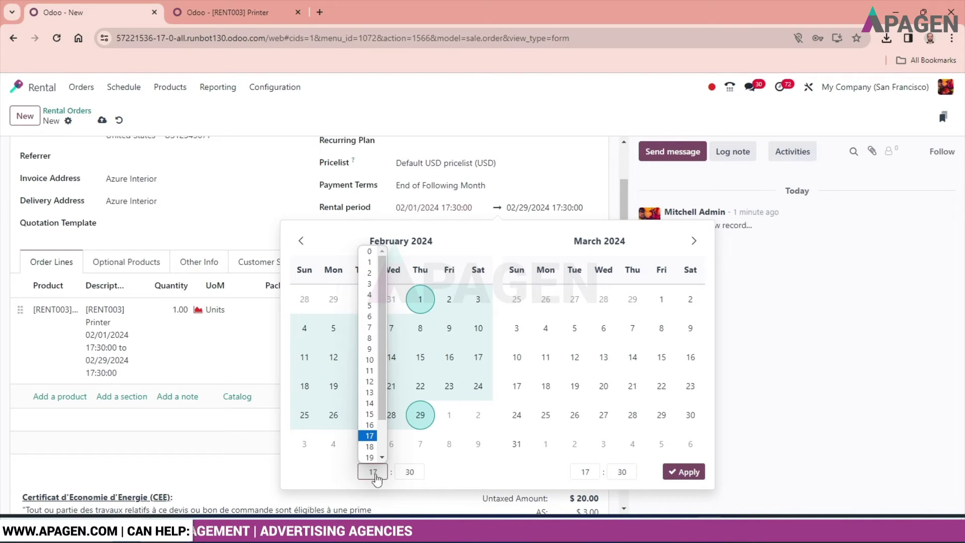
click(369, 348)
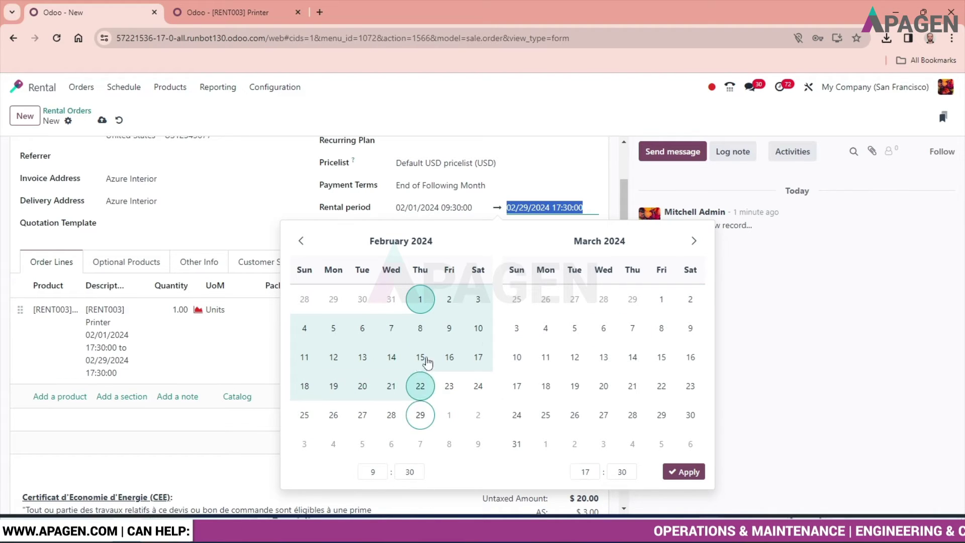
click(421, 426)
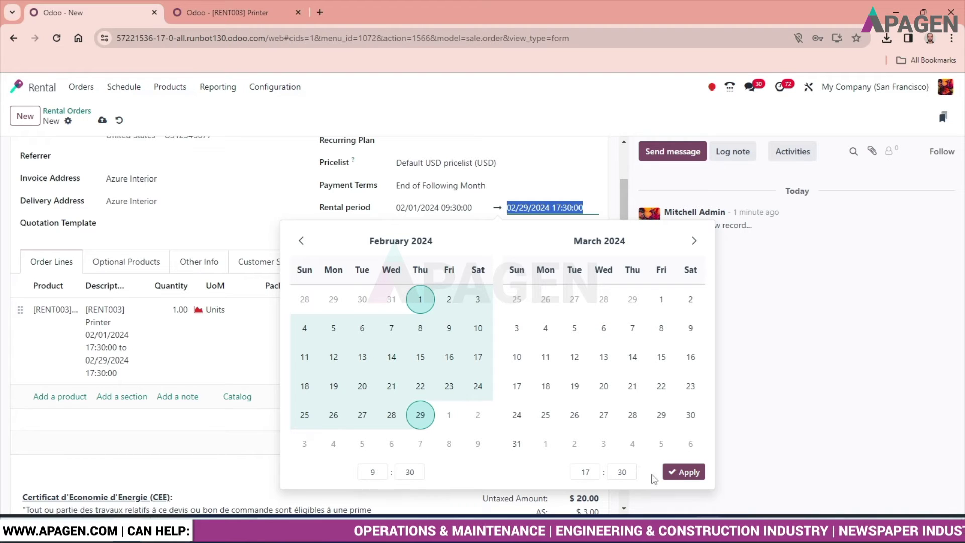
click(685, 472)
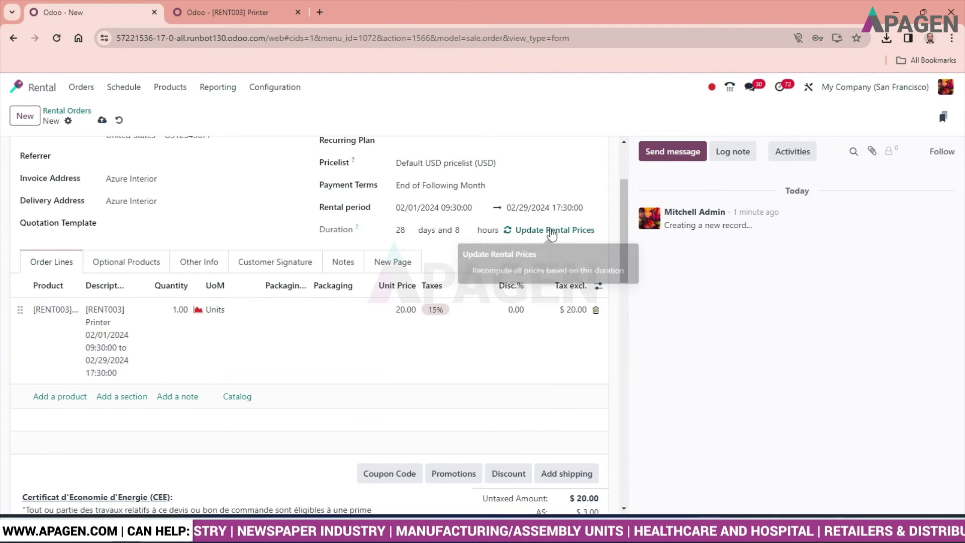
Step: Update the rental prices so the Printer line is $500.00 and the order totals $575.00
click(554, 229)
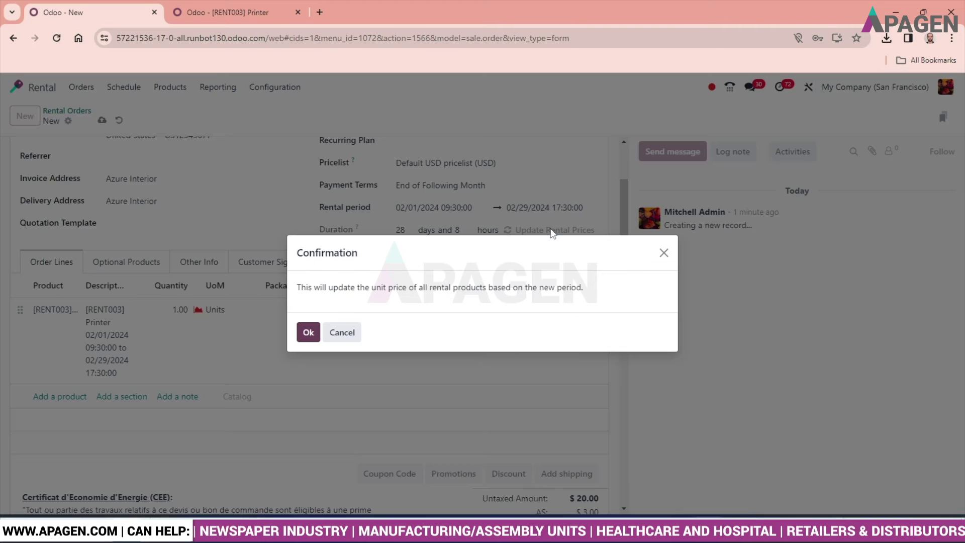
click(305, 333)
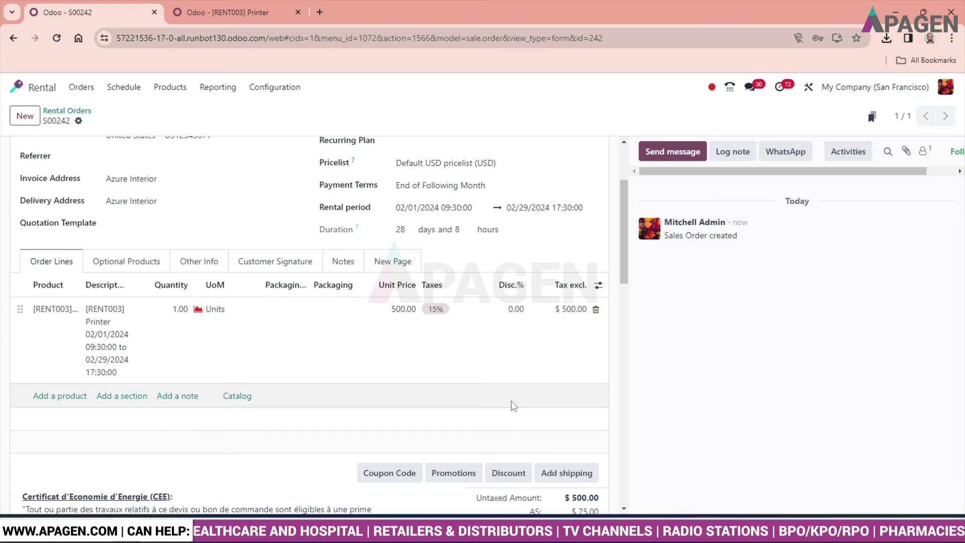
scroll(549, 409, down, 4)
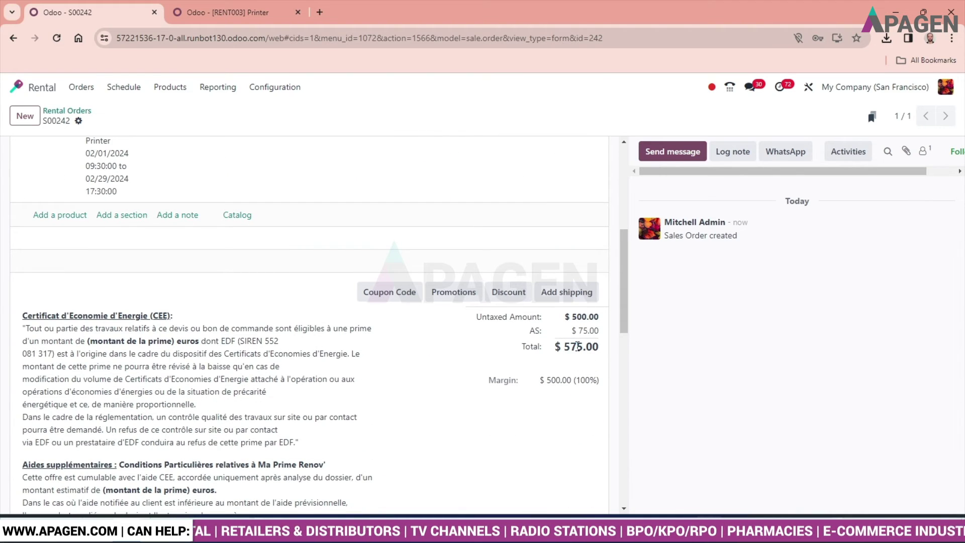
scroll(563, 347, up, 3)
scroll(565, 392, down, 1)
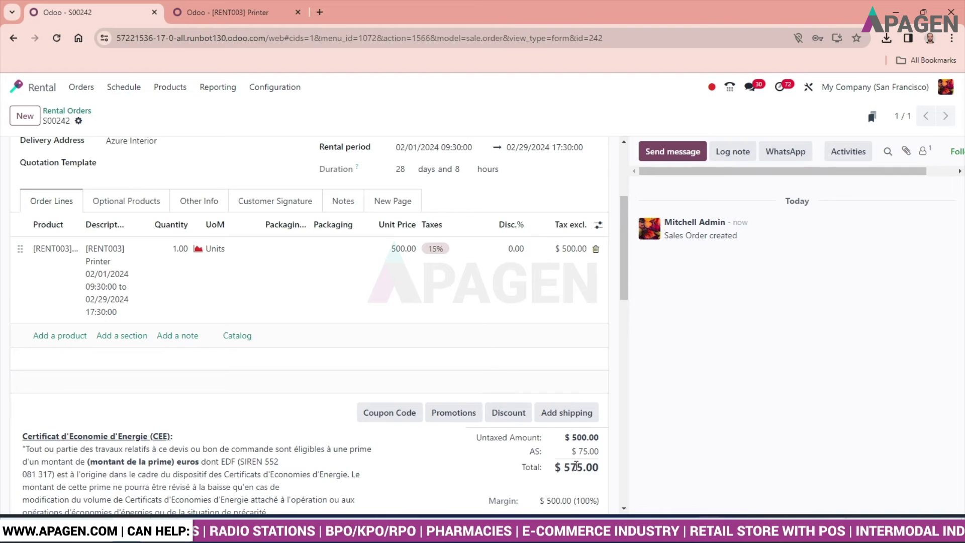
scroll(576, 460, down, 2)
scroll(558, 372, up, 5)
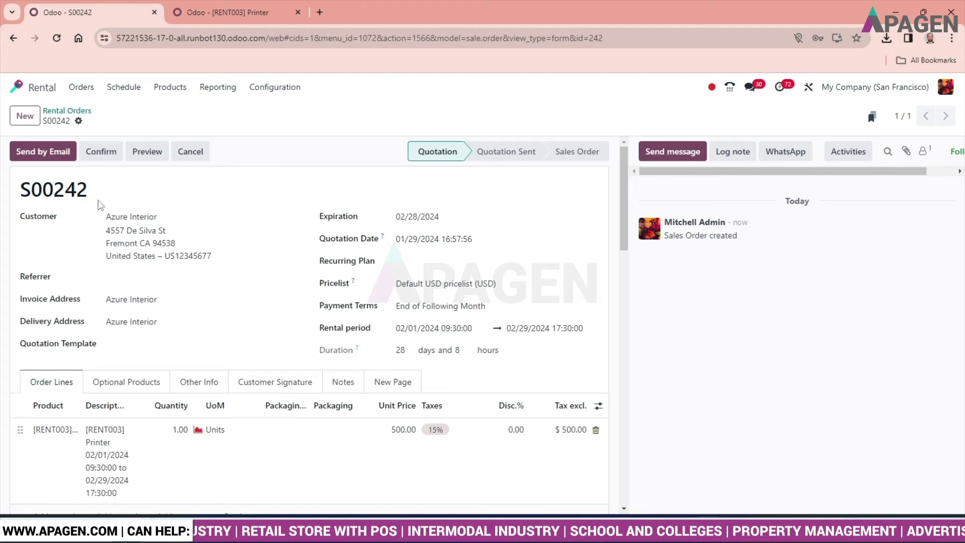
Step: Email quotation S00242 to Azure Interior, then confirm it as a sales order
click(49, 159)
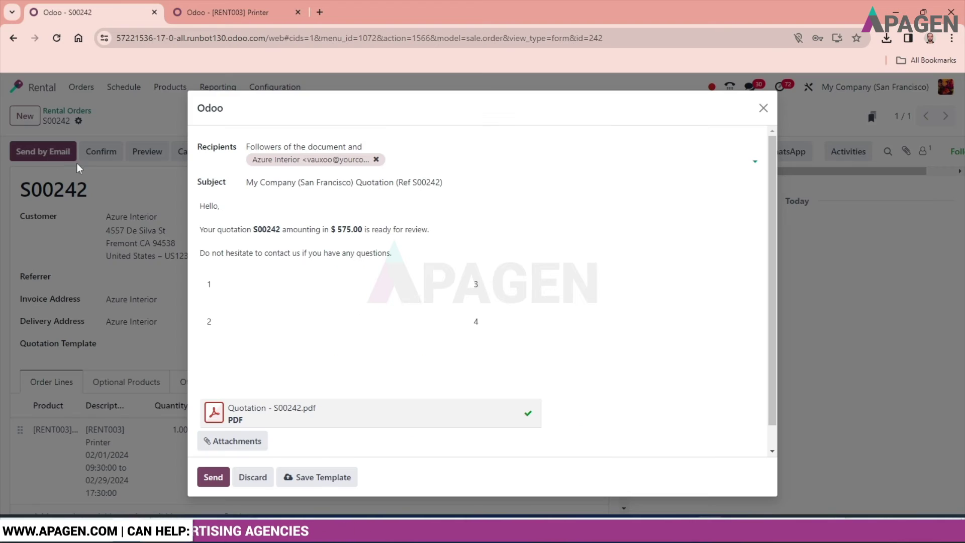
click(212, 480)
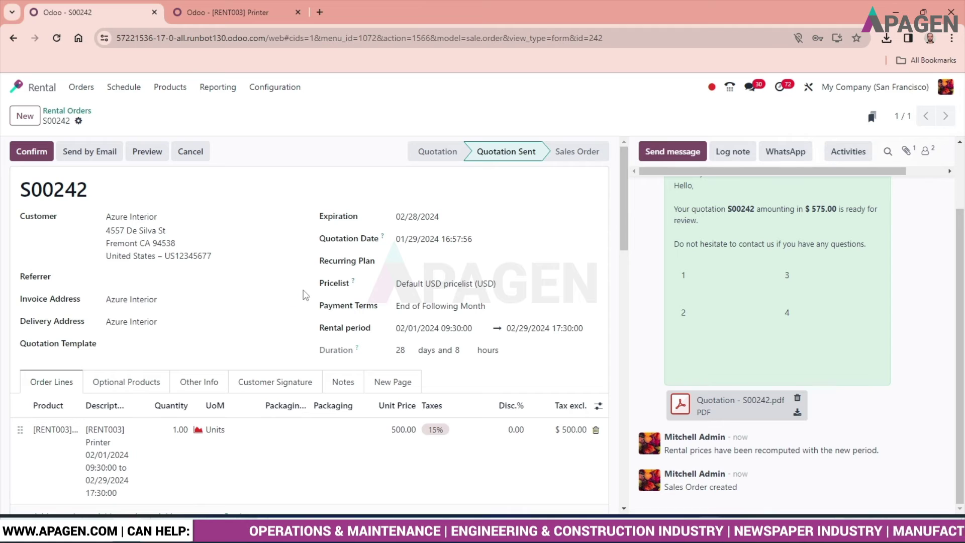
click(46, 161)
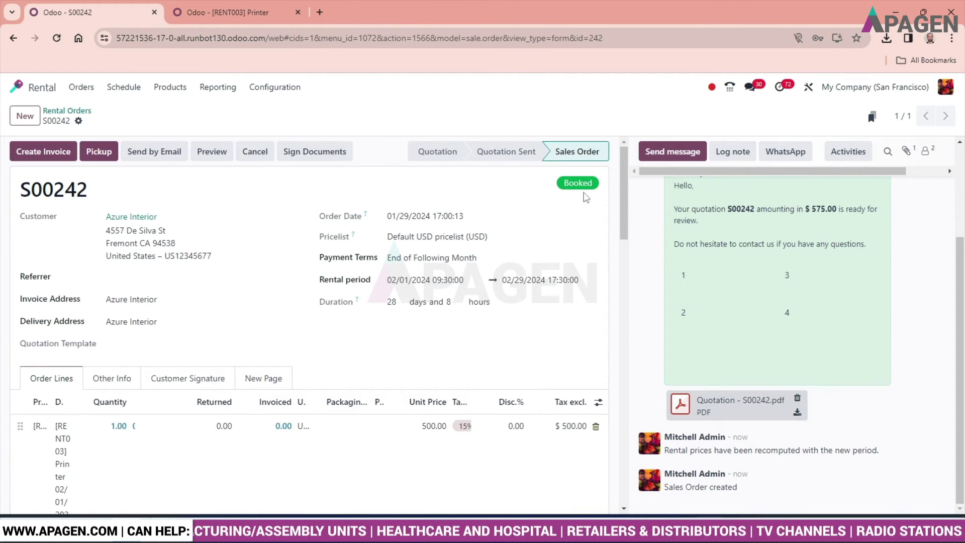
Step: Validate the Printer's pickup with serial number PRINT003
click(103, 160)
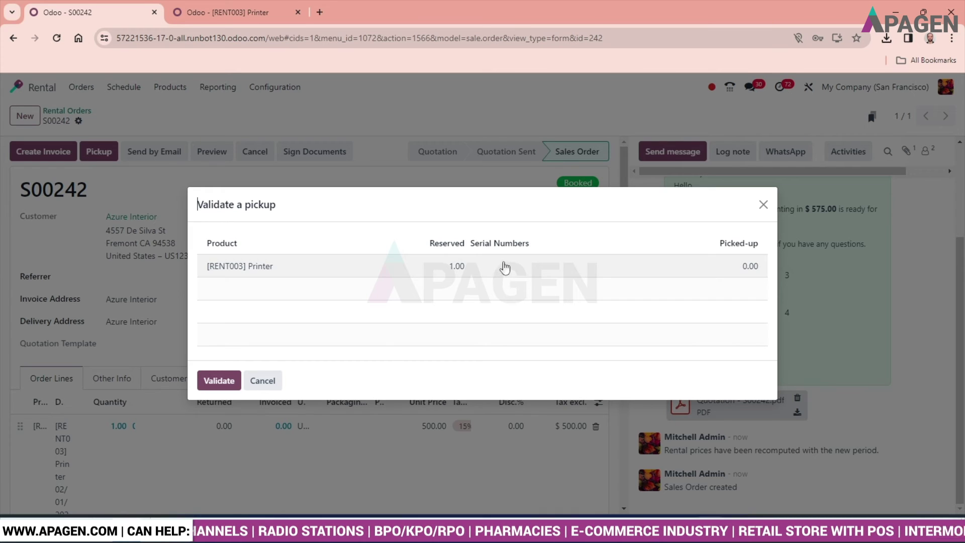
click(504, 264)
click(541, 270)
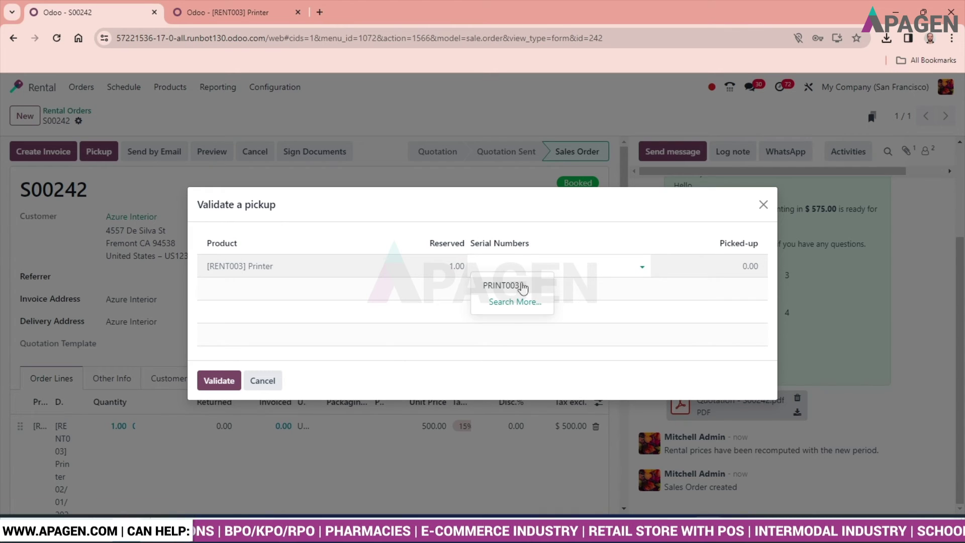
click(521, 284)
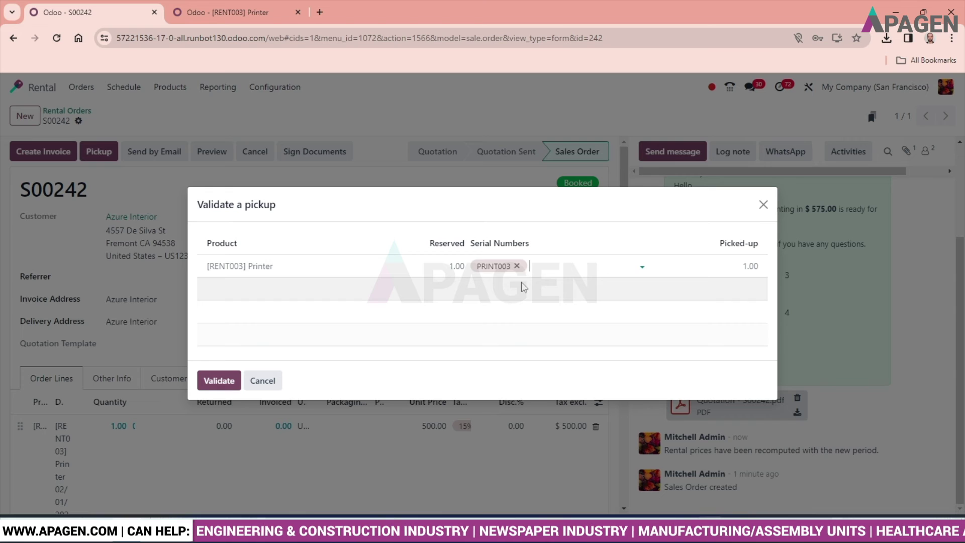
click(523, 271)
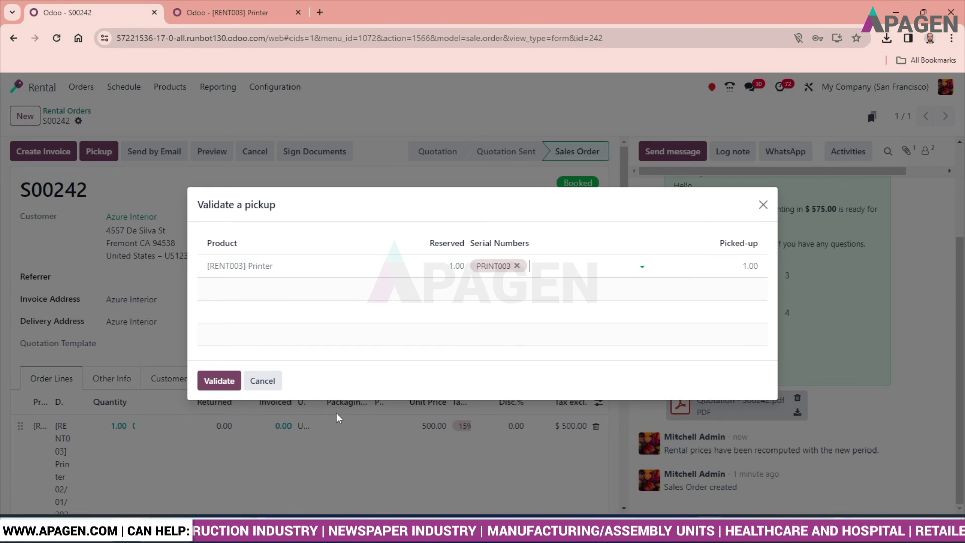
click(219, 380)
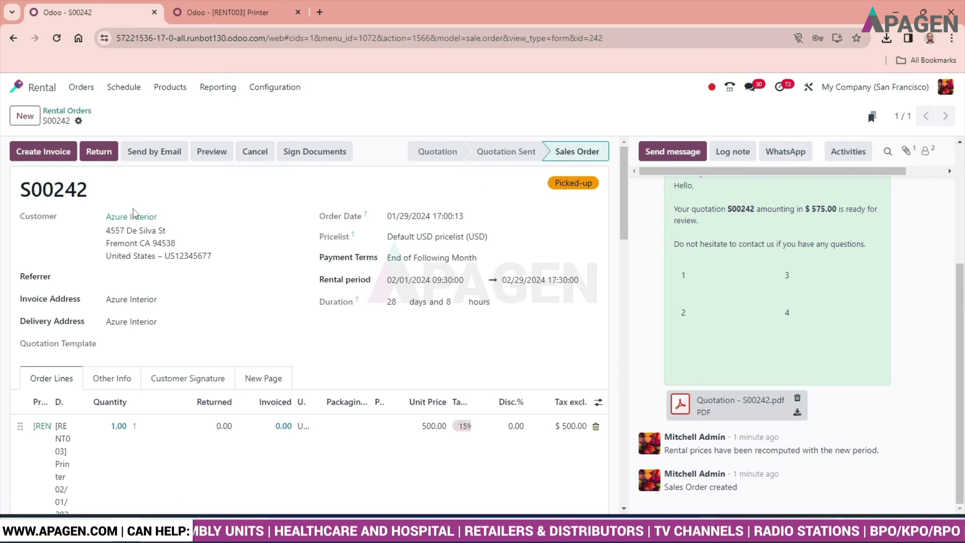
Step: Validate the return of the Printer so the line shows 1.00 returned
scroll(386, 287, down, 3)
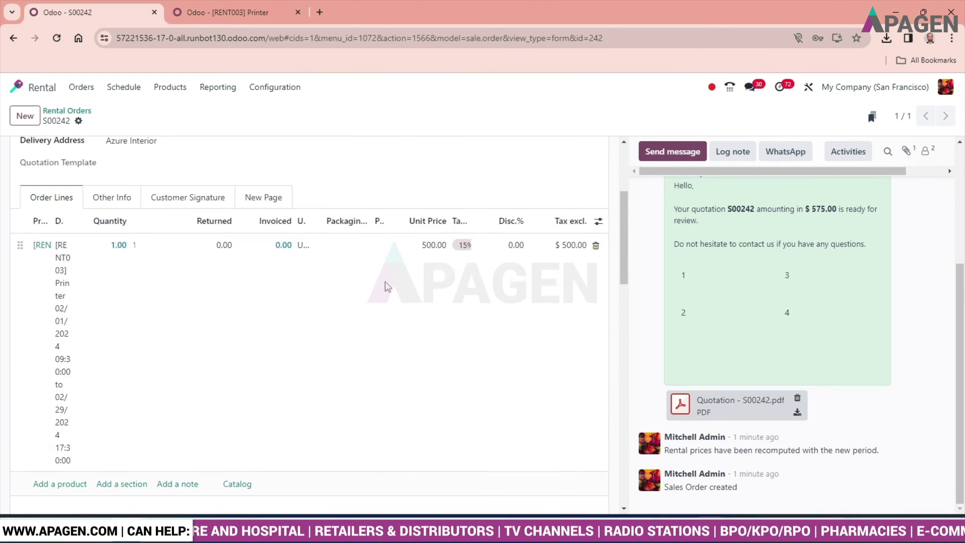
scroll(386, 288, up, 3)
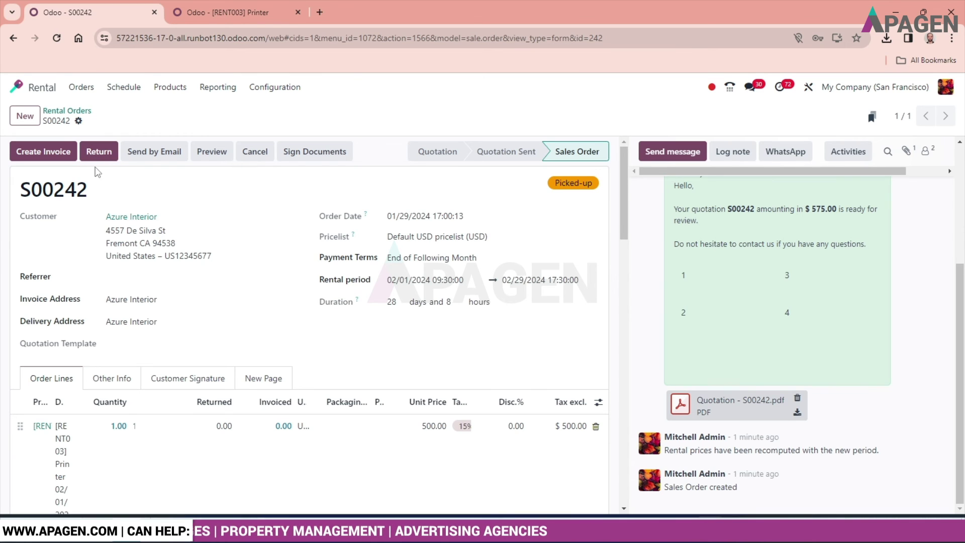
click(99, 151)
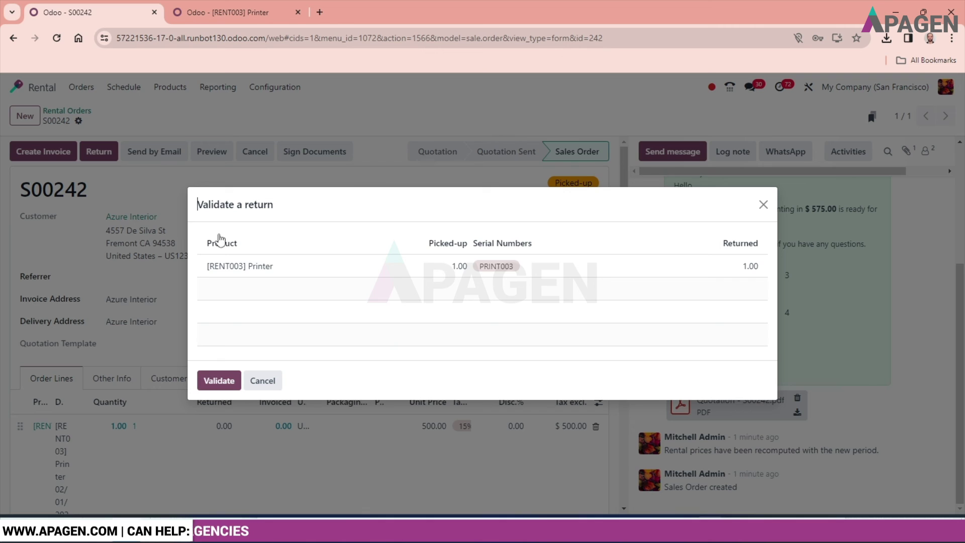
click(222, 383)
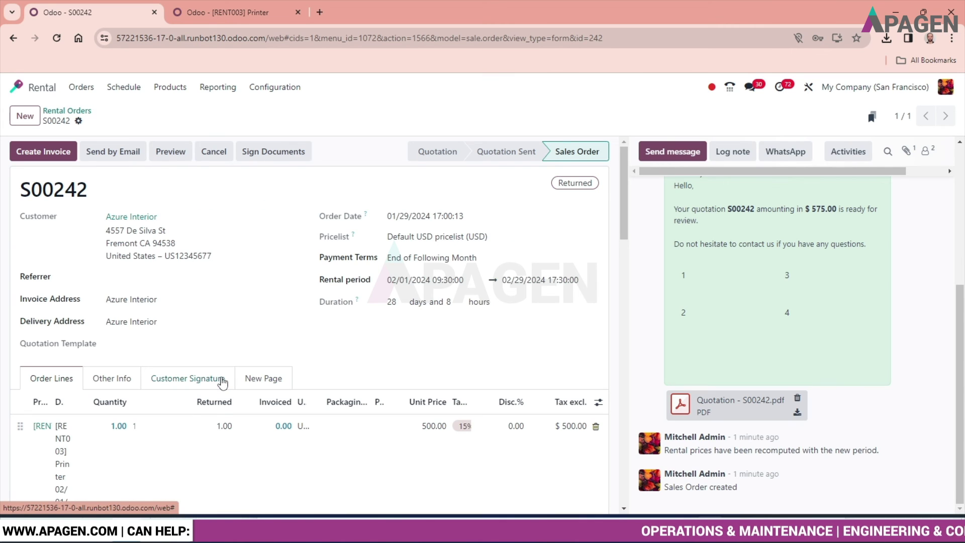